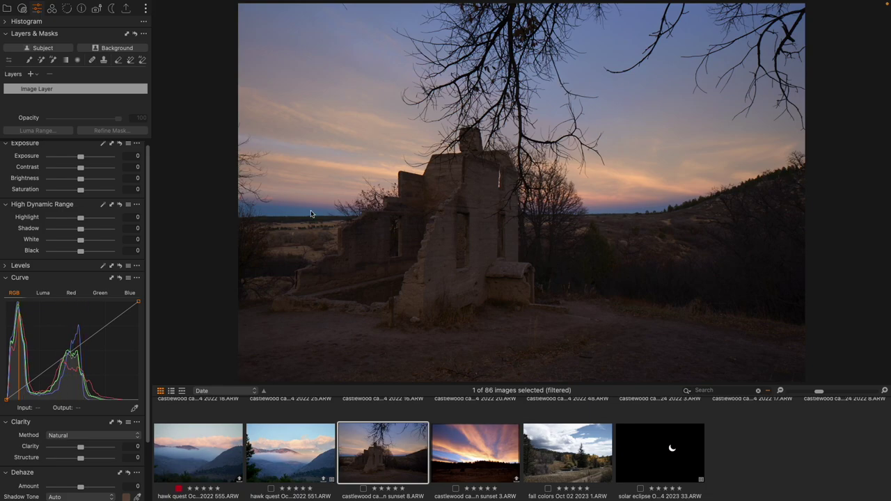
- Brighten the ruins photo to exposure 1.38 and bring up the Color tools
{"action": "left_click_drag", "start_coordinate": [81, 156], "coordinate": [91, 161]}
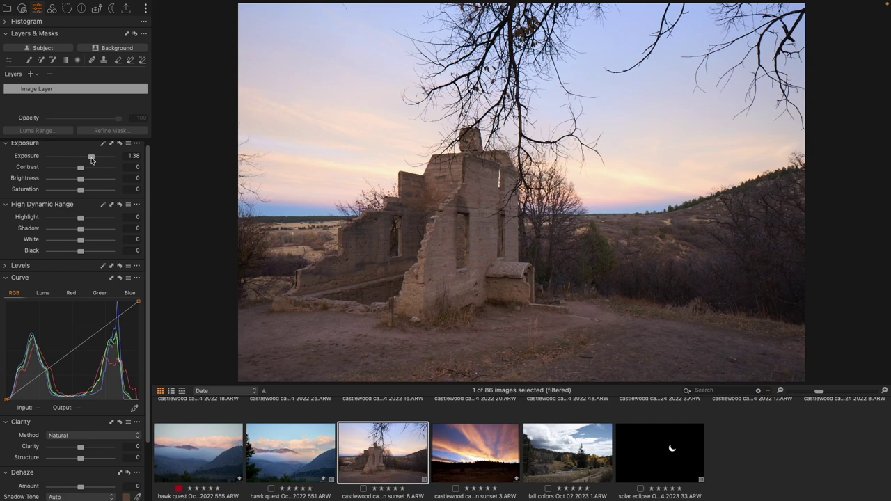
{"action": "left_click", "coordinate": [53, 11]}
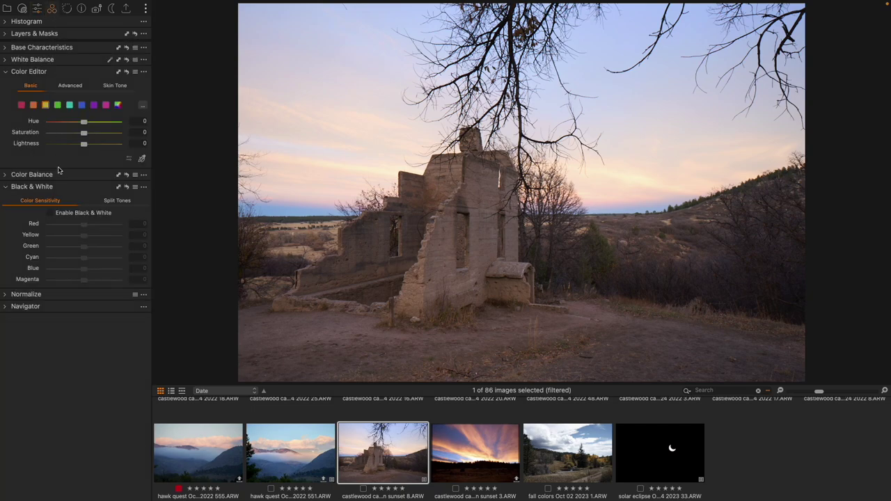
- Detach the Color Editor into a floating panel over the photo and widen it
{"action": "left_click_drag", "start_coordinate": [75, 74], "coordinate": [325, 98]}
{"action": "left_click_drag", "start_coordinate": [403, 191], "coordinate": [422, 193]}
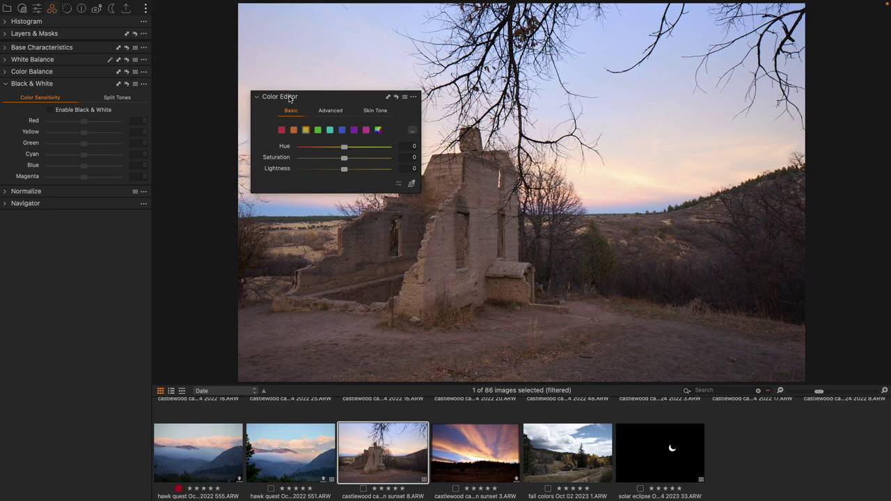
- In Edit Color Ranges, select the yellow range, lower its smoothness to about 11.6, and apply
{"action": "left_click", "coordinate": [413, 133]}
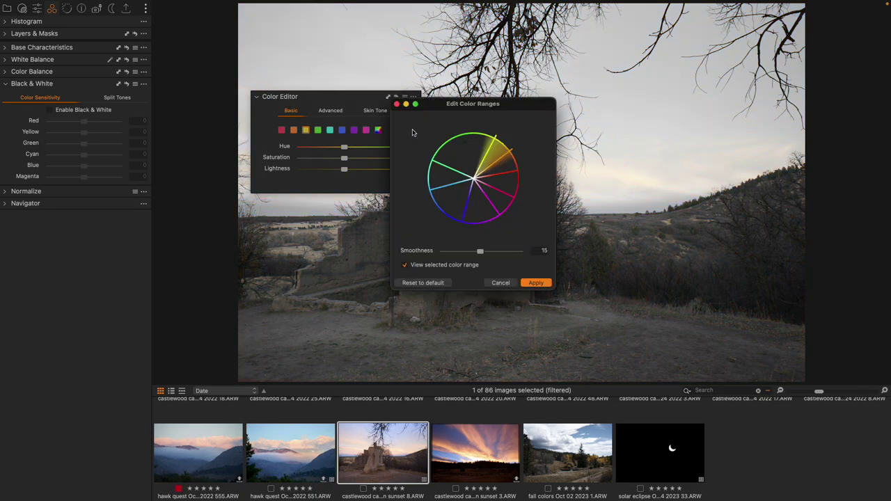
{"action": "left_click_drag", "start_coordinate": [452, 106], "coordinate": [537, 106]}
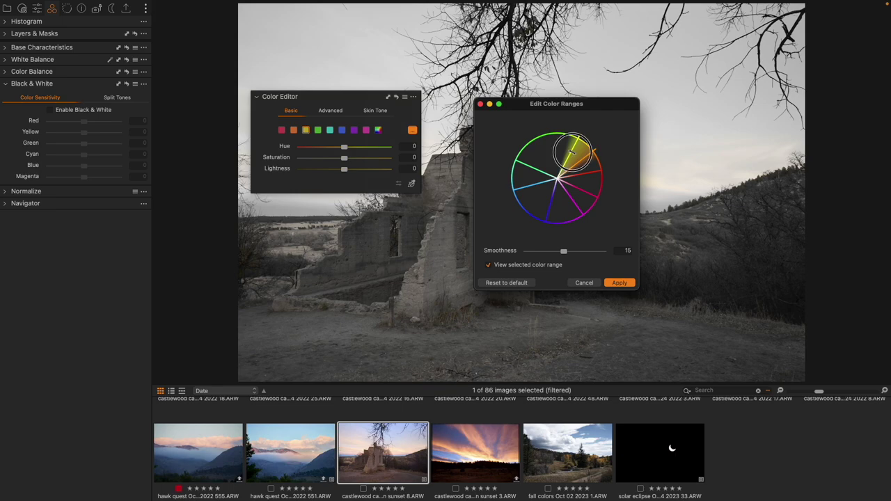
{"action": "left_click_drag", "start_coordinate": [572, 150], "coordinate": [533, 161]}
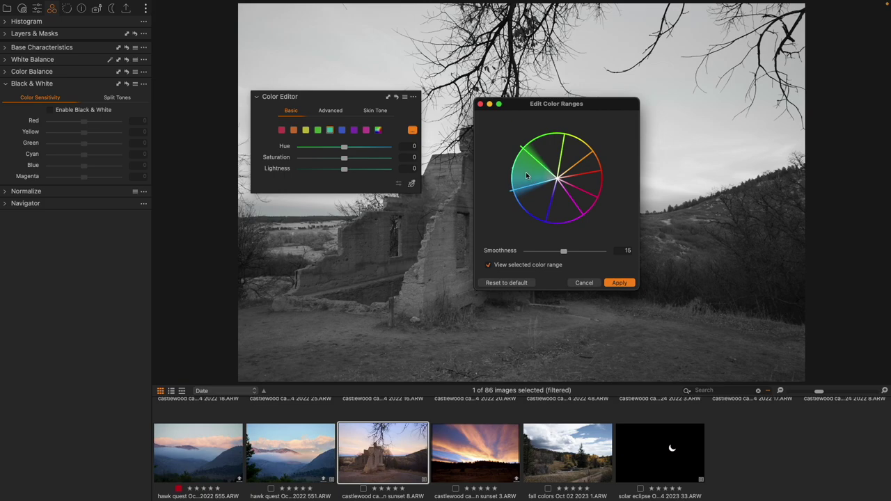
{"action": "left_click_drag", "start_coordinate": [542, 200], "coordinate": [570, 216]}
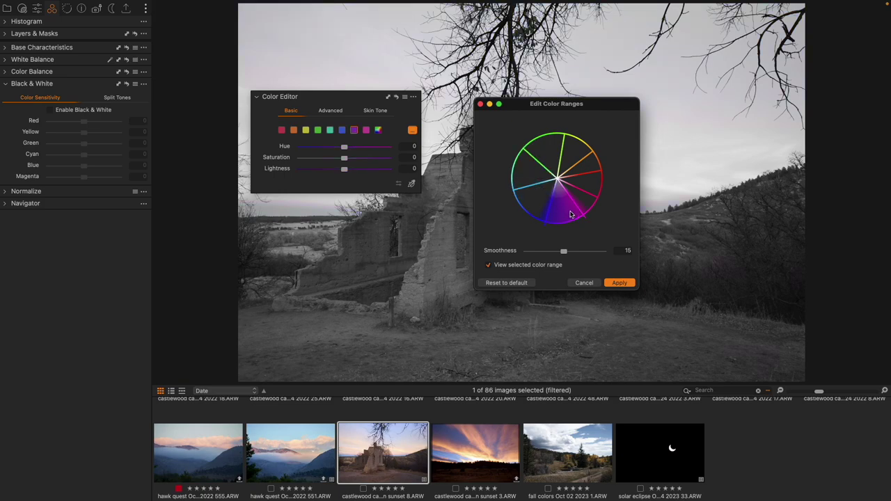
{"action": "left_click", "coordinate": [586, 159]}
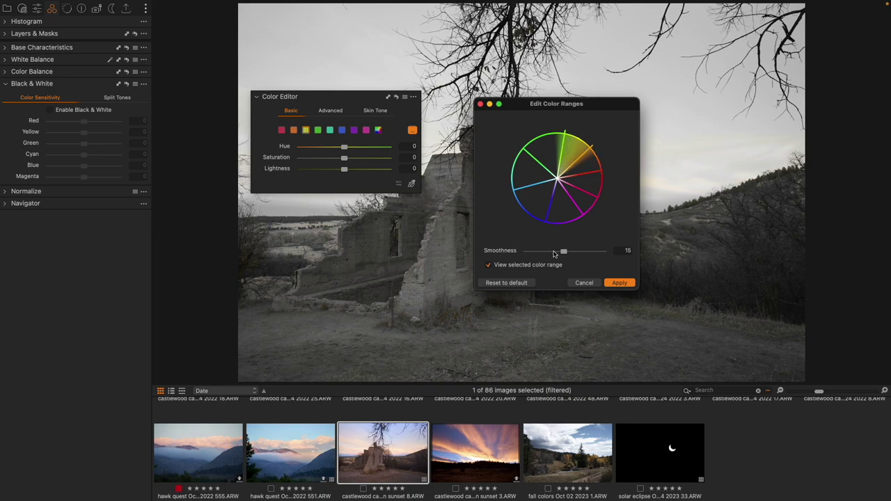
{"action": "left_click_drag", "start_coordinate": [564, 251], "coordinate": [553, 253]}
{"action": "left_click", "coordinate": [620, 285]}
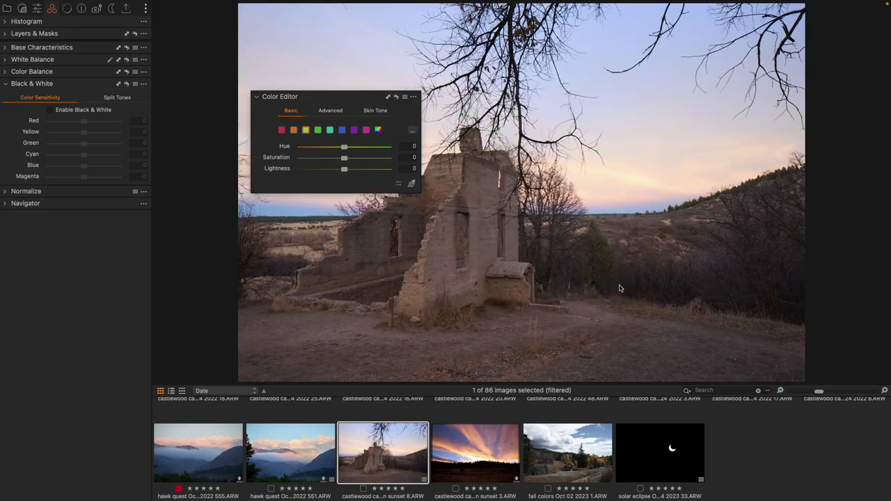
- Enable Black & White, redock the Color Editor, and float the Black & White tool
{"action": "left_click", "coordinate": [57, 113]}
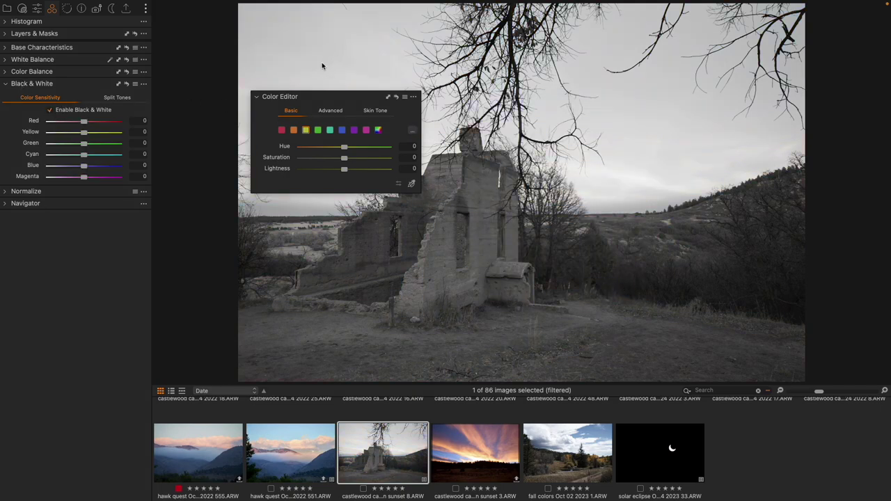
{"action": "left_click_drag", "start_coordinate": [322, 100], "coordinate": [89, 73]}
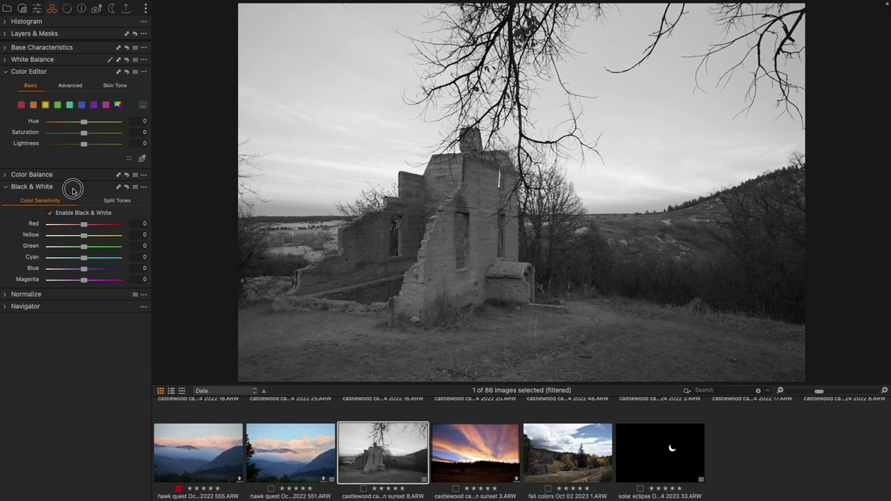
{"action": "left_click_drag", "start_coordinate": [74, 189], "coordinate": [237, 65]}
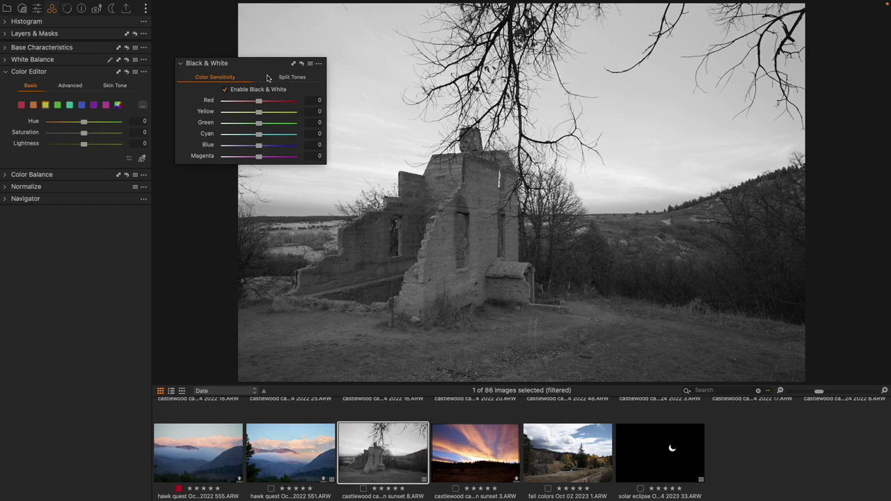
- Set the mix to Red 19, Yellow 41, Green 31, Blue -65, Magenta -10, then redock
{"action": "left_click", "coordinate": [258, 146]}
{"action": "left_click_drag", "start_coordinate": [258, 146], "coordinate": [272, 113]}
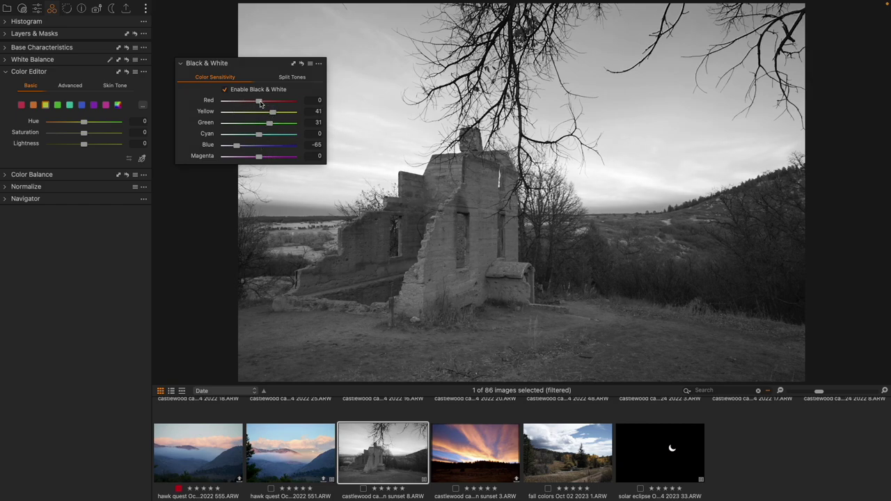
{"action": "mouse_move", "coordinate": [261, 102]}
{"action": "left_mouse_down"}
{"action": "mouse_move", "coordinate": [253, 102]}
{"action": "mouse_move", "coordinate": [266, 102]}
{"action": "left_mouse_up"}
{"action": "left_click_drag", "start_coordinate": [259, 156], "coordinate": [255, 159]}
{"action": "left_click_drag", "start_coordinate": [255, 66], "coordinate": [126, 165]}
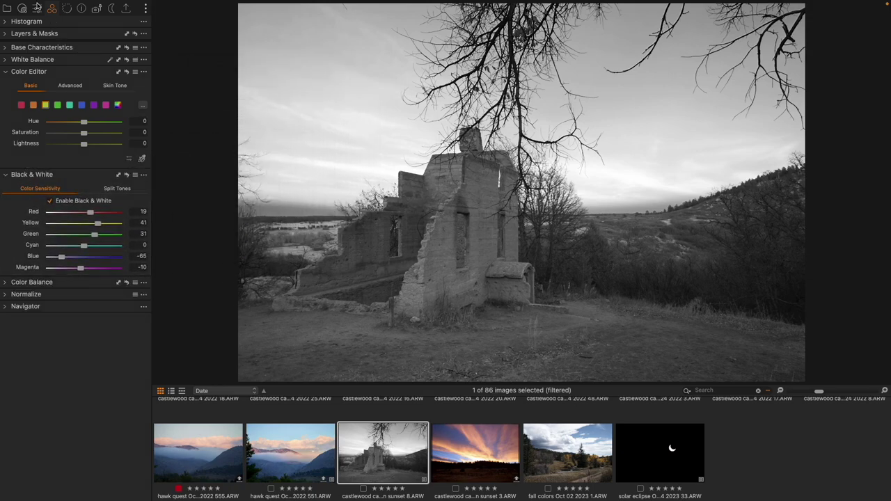
- Build an S-shaped RGB curve with highlight and shadow points and raise exposure to 1.66
{"action": "left_click", "coordinate": [36, 7]}
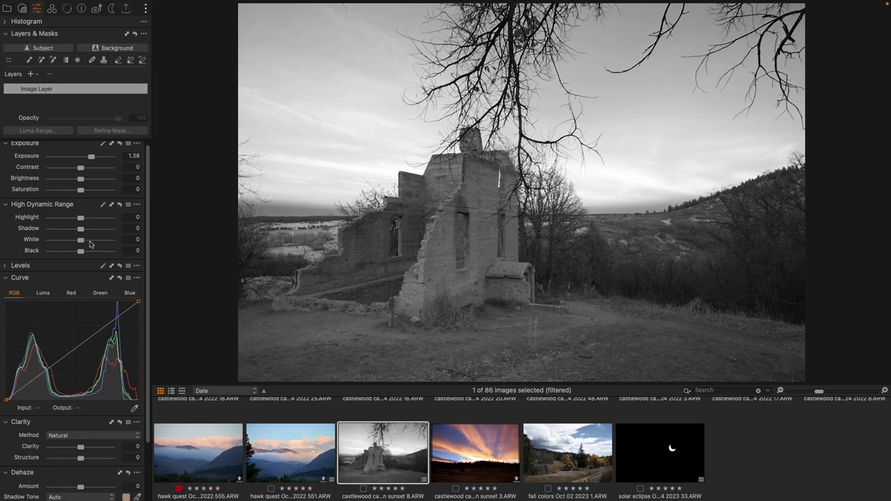
{"action": "left_click_drag", "start_coordinate": [78, 278], "coordinate": [289, 64]}
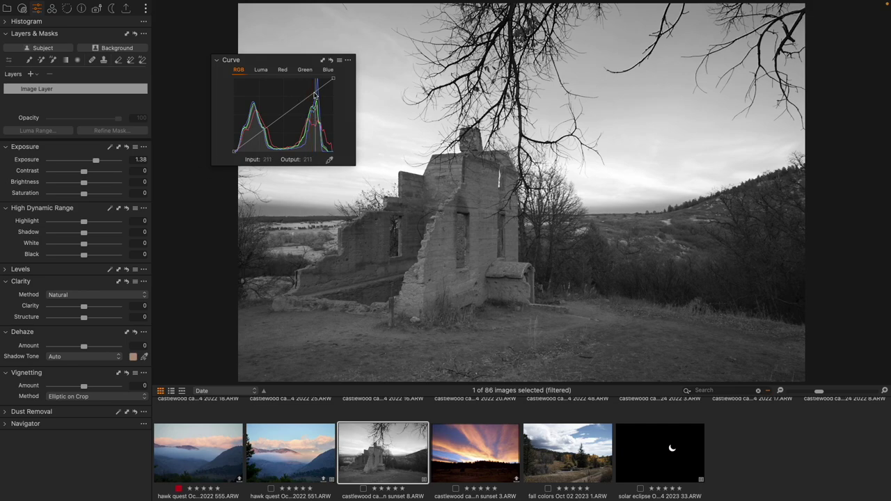
{"action": "left_click", "coordinate": [339, 59]}
{"action": "left_click", "coordinate": [348, 72]}
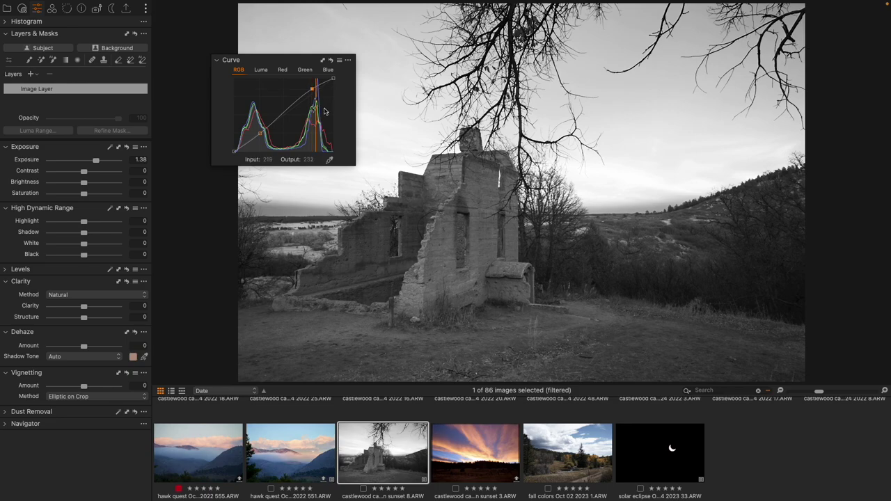
{"action": "left_click_drag", "start_coordinate": [266, 137], "coordinate": [263, 138]}
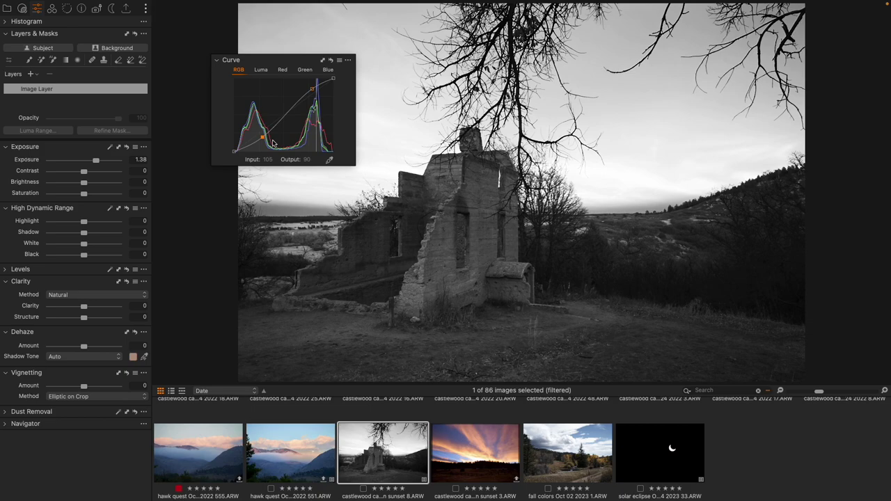
{"action": "left_click_drag", "start_coordinate": [262, 138], "coordinate": [262, 137]}
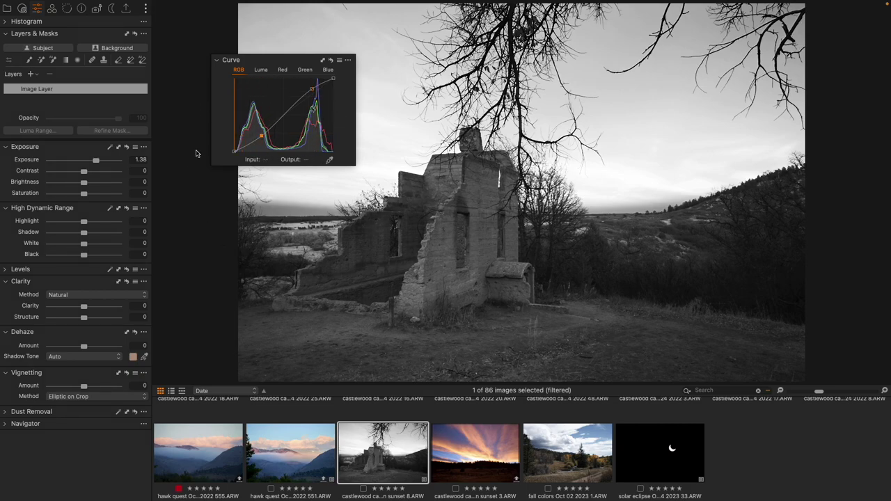
{"action": "left_click_drag", "start_coordinate": [95, 160], "coordinate": [97, 161]}
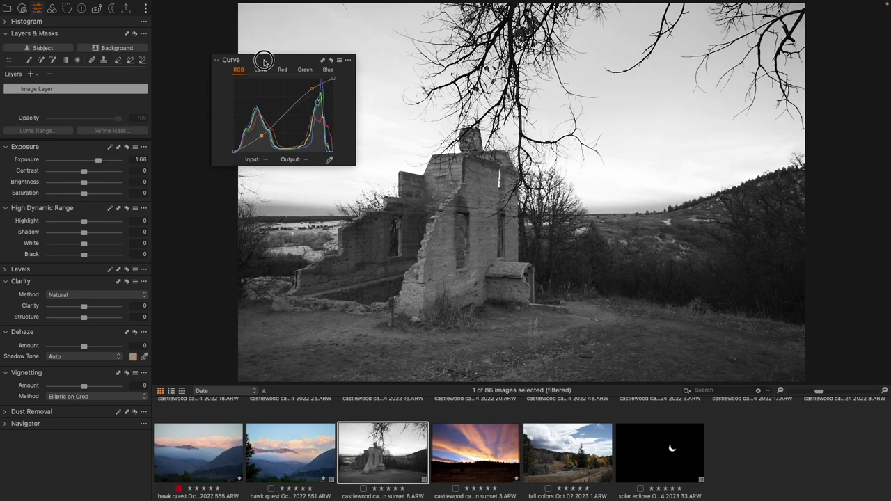
{"action": "mouse_move", "coordinate": [264, 62]}
{"action": "left_mouse_down"}
{"action": "mouse_move", "coordinate": [274, 75]}
{"action": "mouse_move", "coordinate": [188, 257]}
{"action": "mouse_move", "coordinate": [131, 268]}
{"action": "left_mouse_up"}
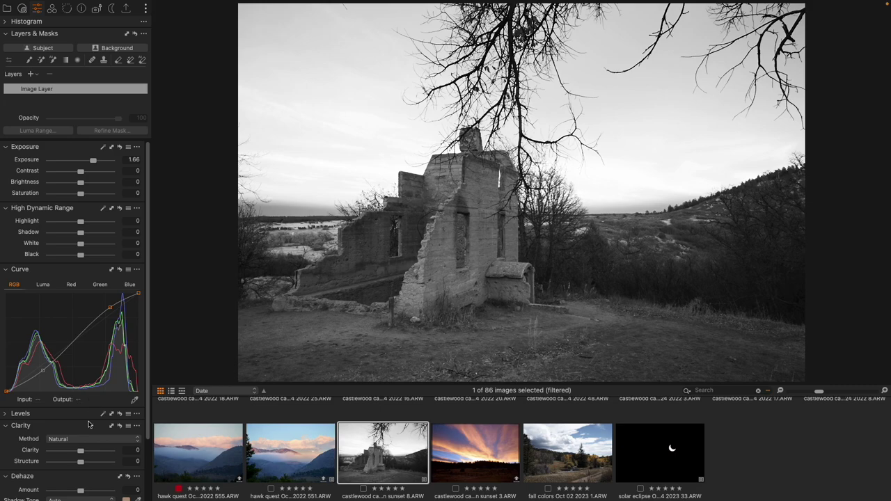
- Set Structure to 38, Dehaze to 11, and a -0.56 vignette to darken the corners
{"action": "left_click_drag", "start_coordinate": [87, 414], "coordinate": [91, 226]}
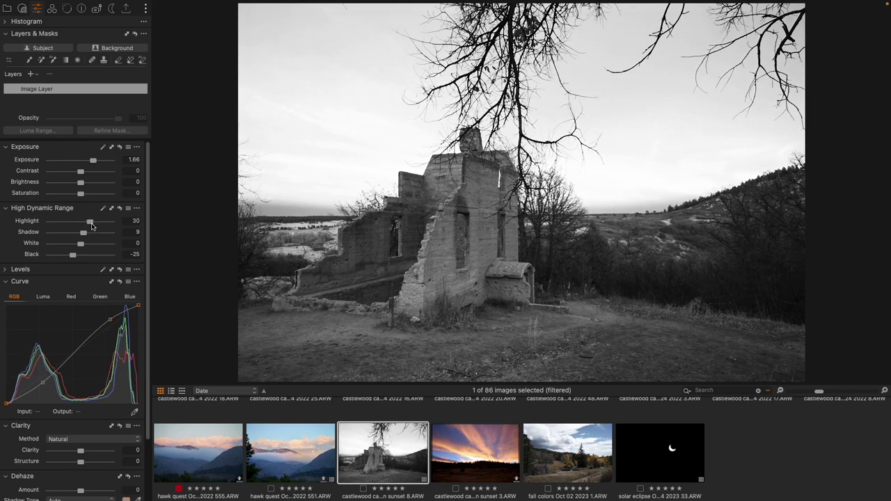
{"action": "scroll", "coordinate": [69, 419], "scroll_direction": "down", "scroll_amount": 4}
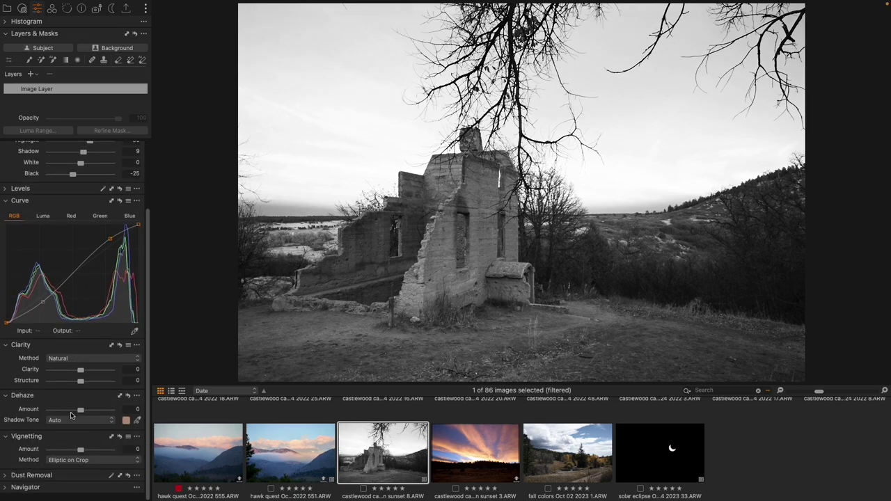
{"action": "left_click_drag", "start_coordinate": [80, 387], "coordinate": [92, 388]}
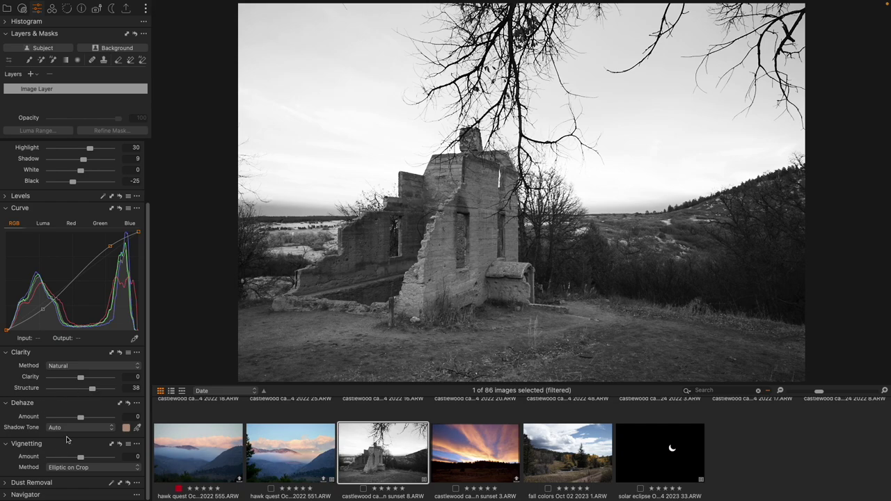
{"action": "left_click_drag", "start_coordinate": [80, 416], "coordinate": [83, 417]}
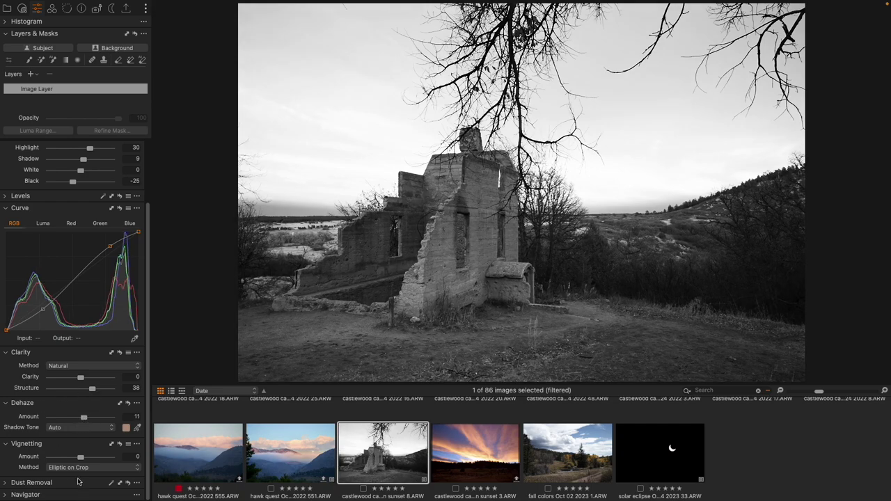
{"action": "left_click_drag", "start_coordinate": [80, 457], "coordinate": [76, 458]}
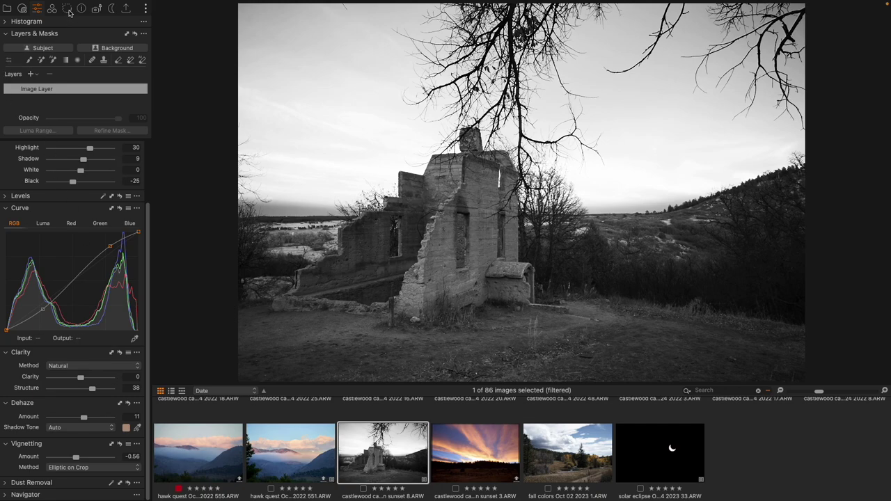
- Add Cubic Grain film grain at Impact 37 and Granularity 20, judging it zoomed in
{"action": "left_click", "coordinate": [68, 9]}
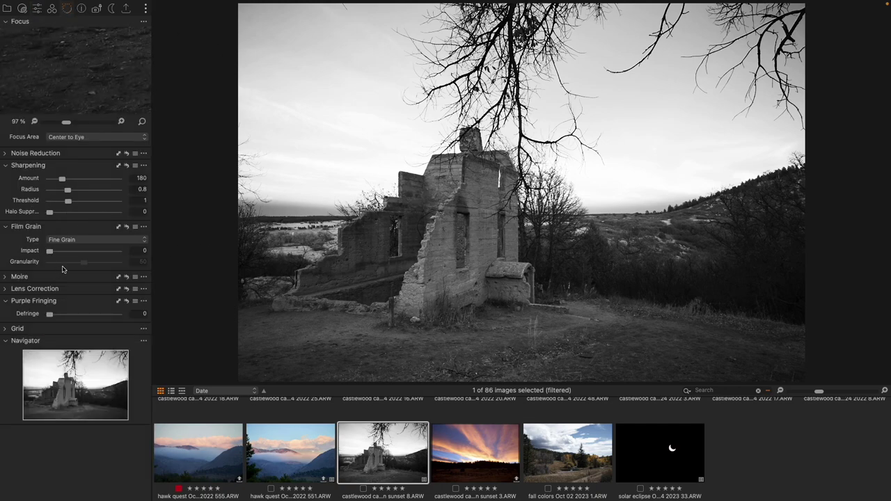
{"action": "left_click", "coordinate": [78, 241]}
{"action": "left_click", "coordinate": [65, 271]}
{"action": "key", "text": "super+equal"}
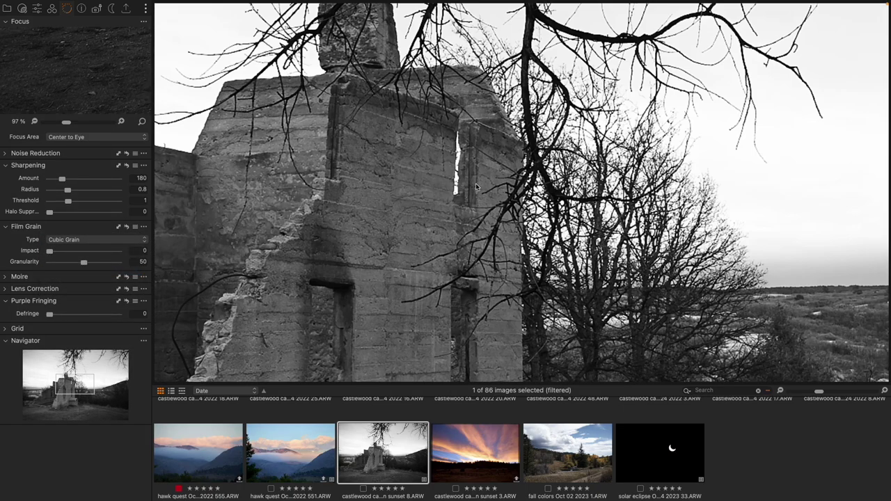
{"action": "left_click_drag", "start_coordinate": [52, 252], "coordinate": [150, 255]}
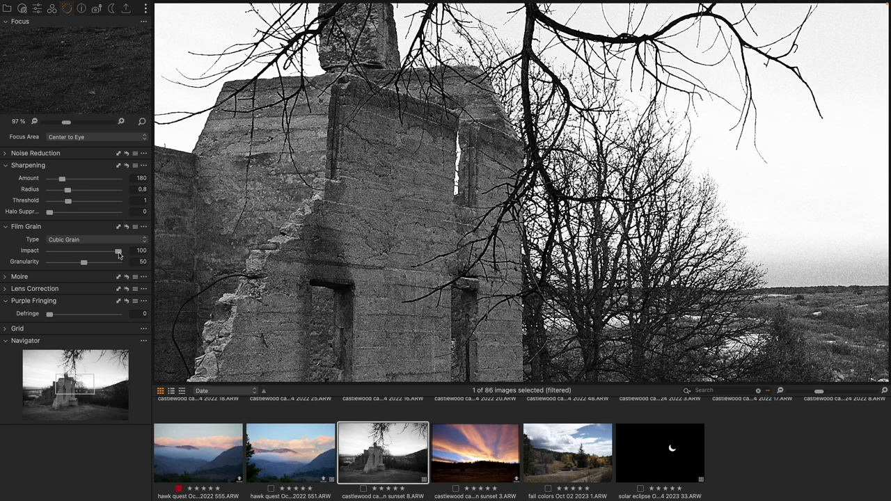
{"action": "left_click_drag", "start_coordinate": [119, 252], "coordinate": [64, 265]}
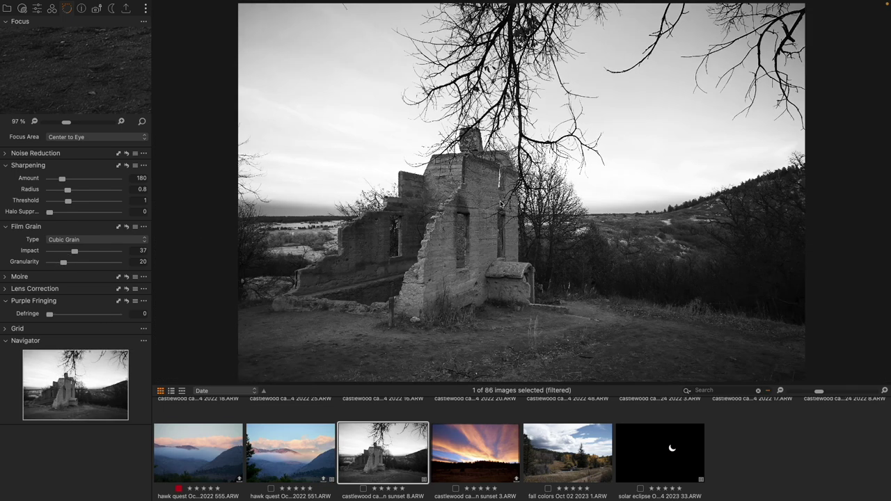
{"action": "left_click", "coordinate": [501, 199]}
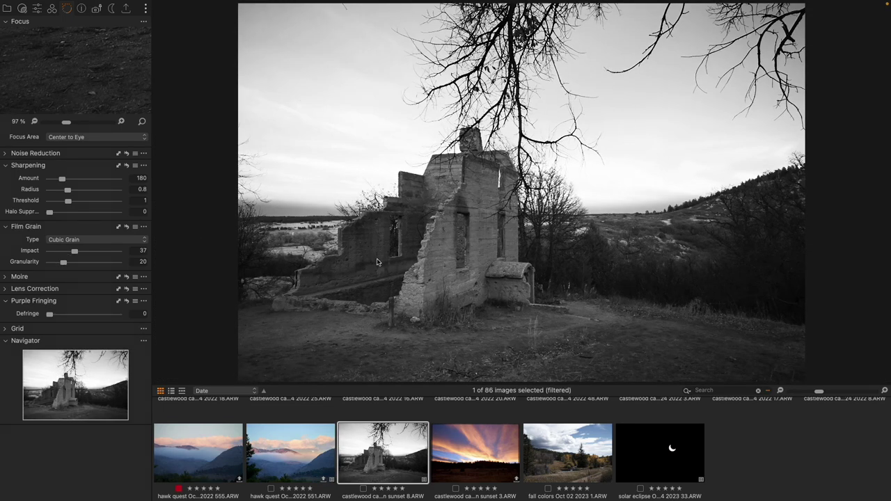
- Save a custom style named 'b+w landscape film grain' with Exposure excluded
{"action": "mouse_move", "coordinate": [262, 3]}
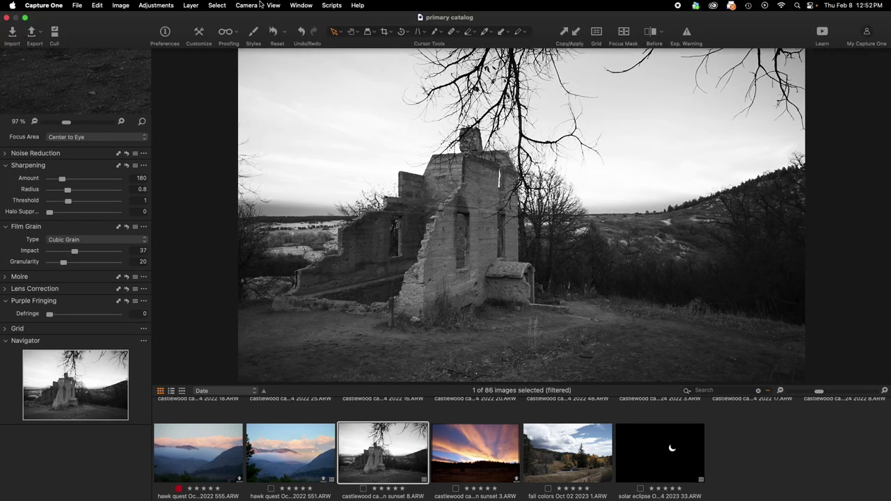
{"action": "left_click", "coordinate": [256, 31]}
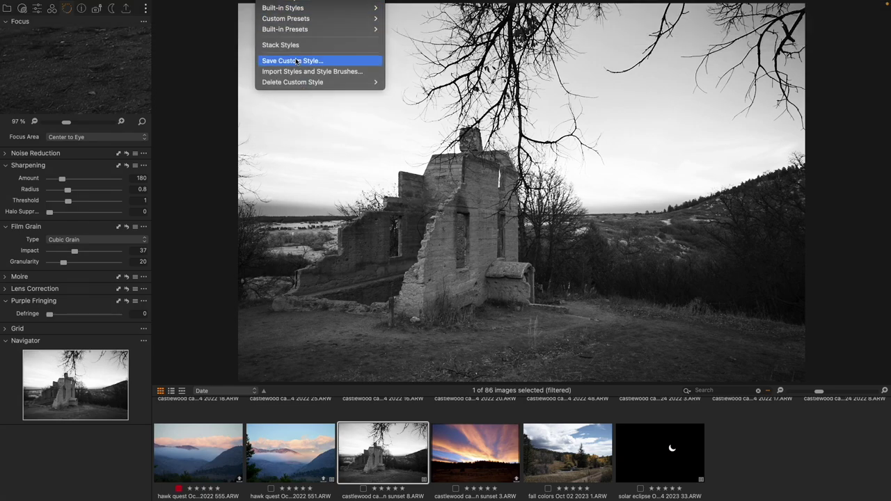
{"action": "left_click", "coordinate": [297, 61]}
{"action": "left_click_drag", "start_coordinate": [304, 39], "coordinate": [462, 54]}
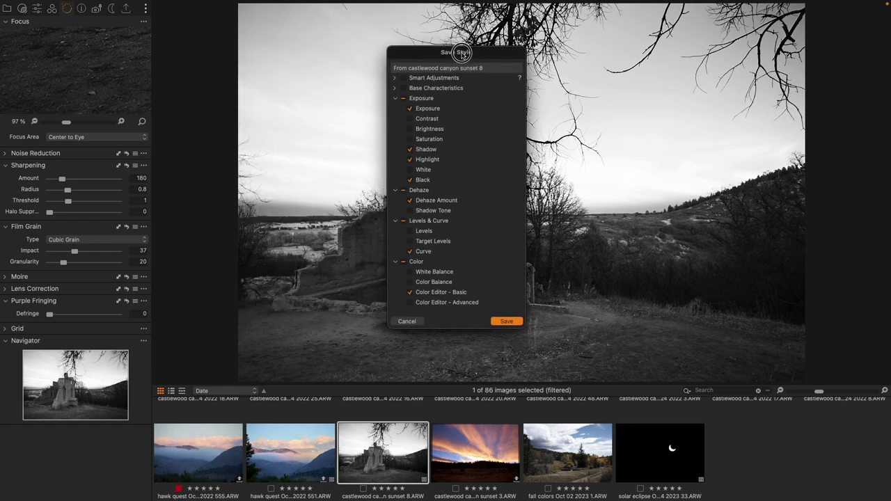
{"action": "left_click", "coordinate": [410, 110]}
{"action": "left_click", "coordinate": [516, 323]}
{"action": "type", "text": "b+w land"}
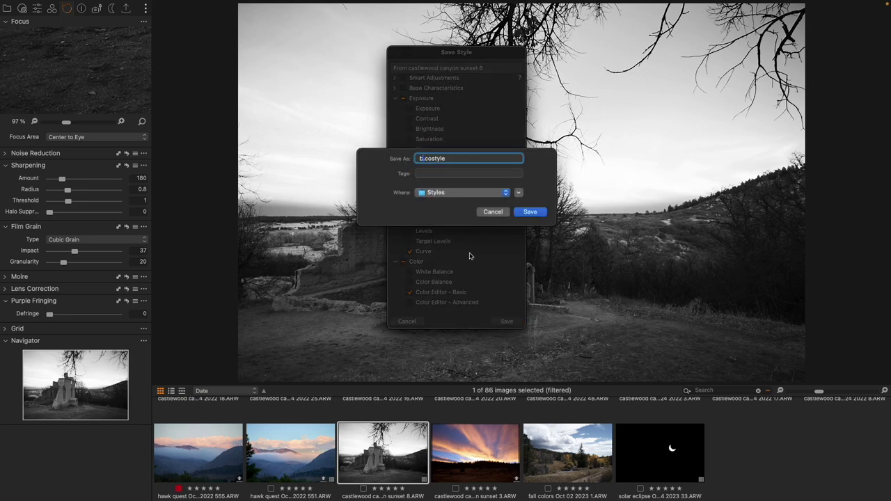
{"action": "type", "text": "scape film grain"}
{"action": "left_click", "coordinate": [543, 215]}
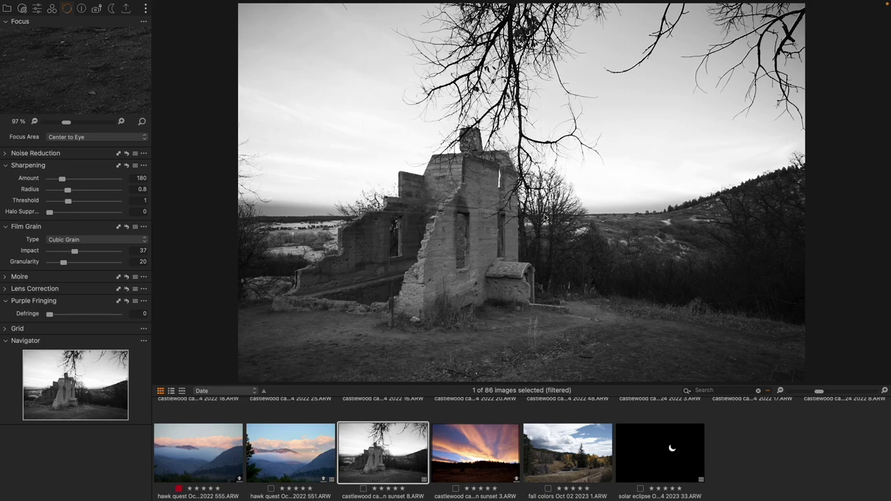
- Apply the 'b+w landscape film grain' style to the fall colors photo
{"action": "left_click", "coordinate": [573, 460]}
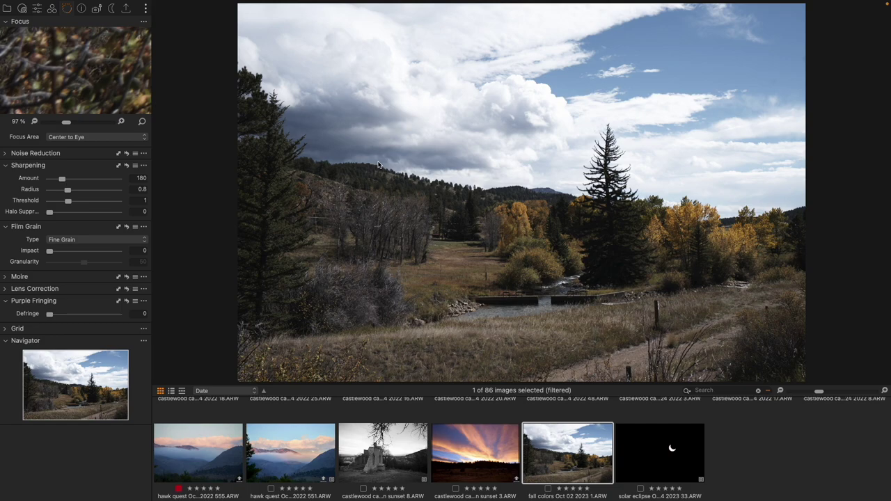
{"action": "mouse_move", "coordinate": [309, 3]}
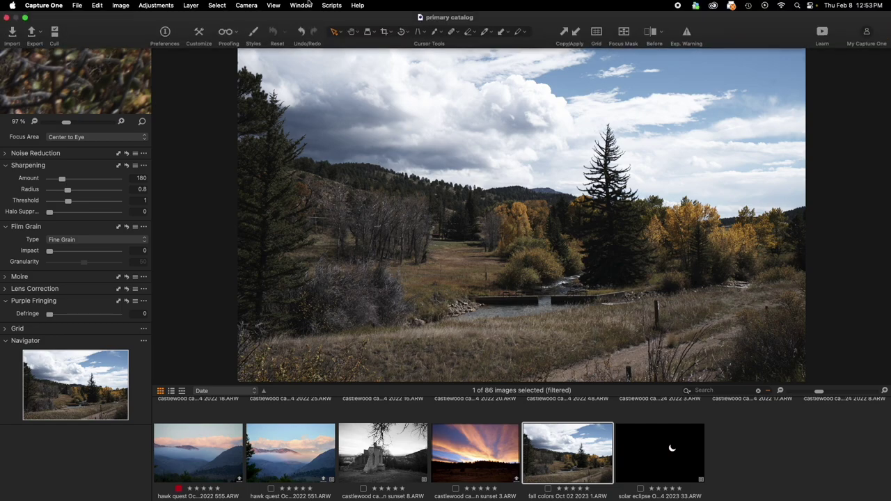
{"action": "left_click", "coordinate": [255, 32]}
{"action": "mouse_move", "coordinate": [293, 37]}
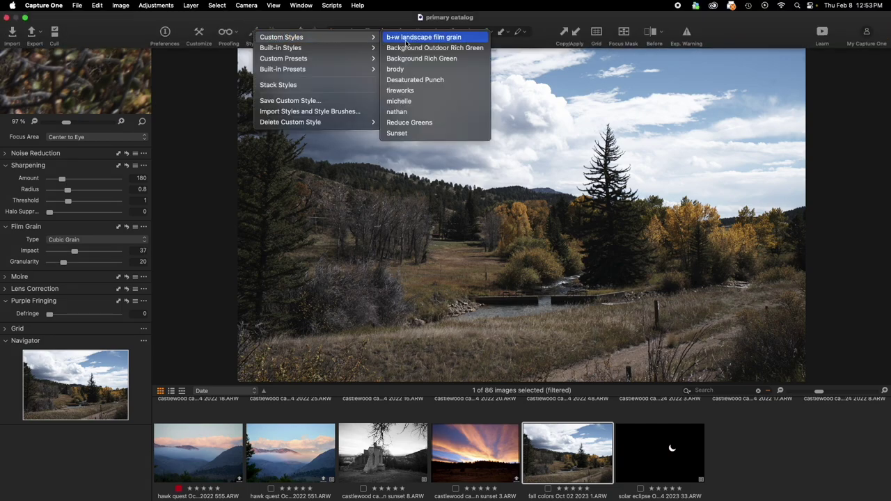
{"action": "left_click", "coordinate": [433, 38]}
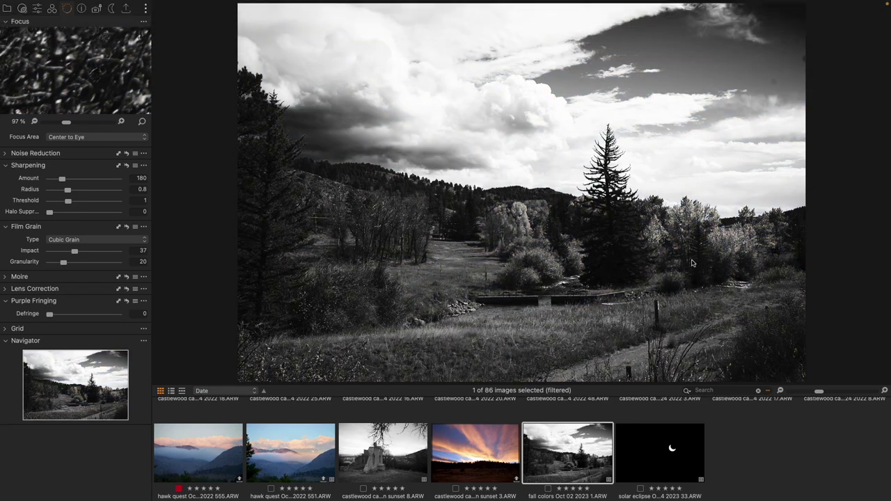
- Set the fall colors photo's exposure to 0.56 and highlights to -26
{"action": "left_click", "coordinate": [38, 8]}
{"action": "scroll", "coordinate": [86, 151], "scroll_direction": "up", "scroll_amount": 3}
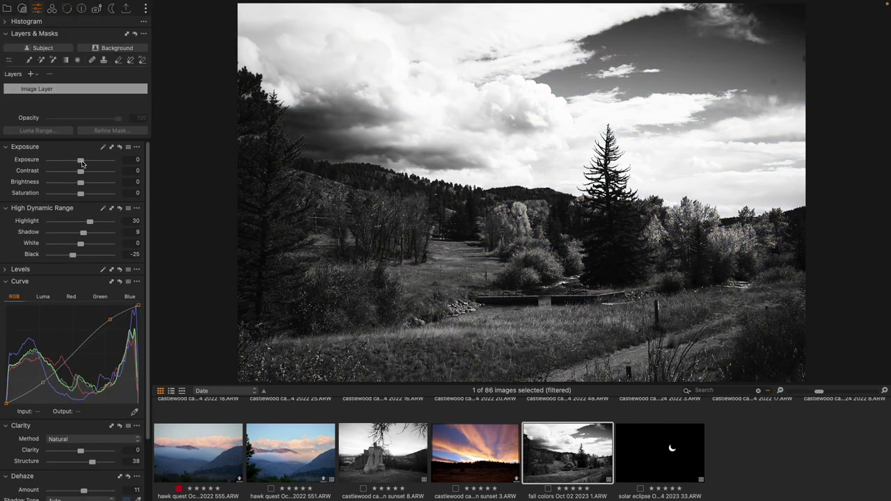
{"action": "left_click_drag", "start_coordinate": [81, 160], "coordinate": [84, 162]}
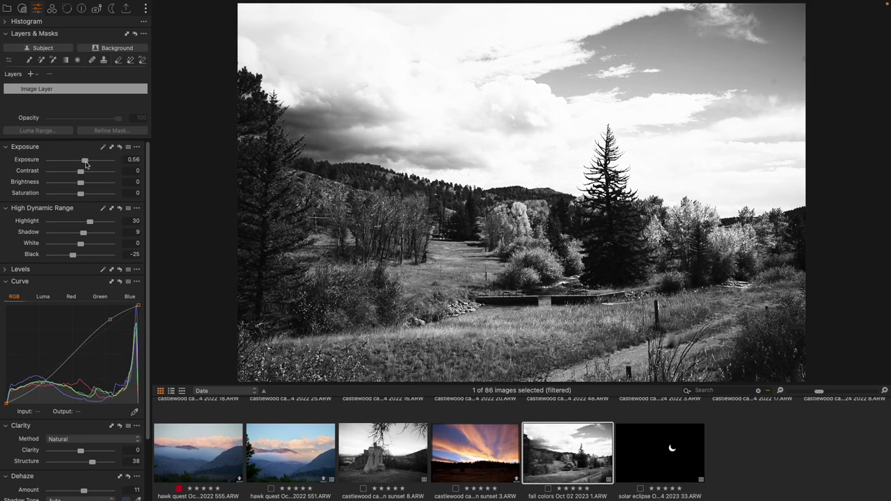
{"action": "left_click_drag", "start_coordinate": [90, 222], "coordinate": [75, 226]}
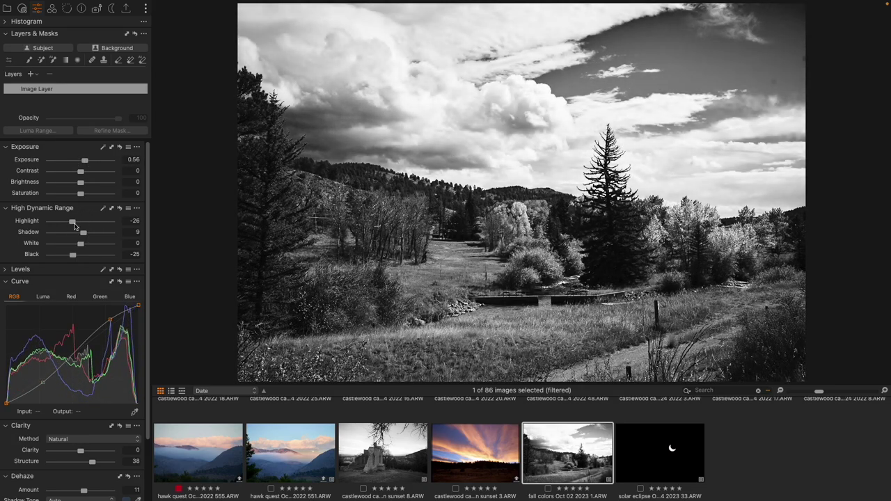